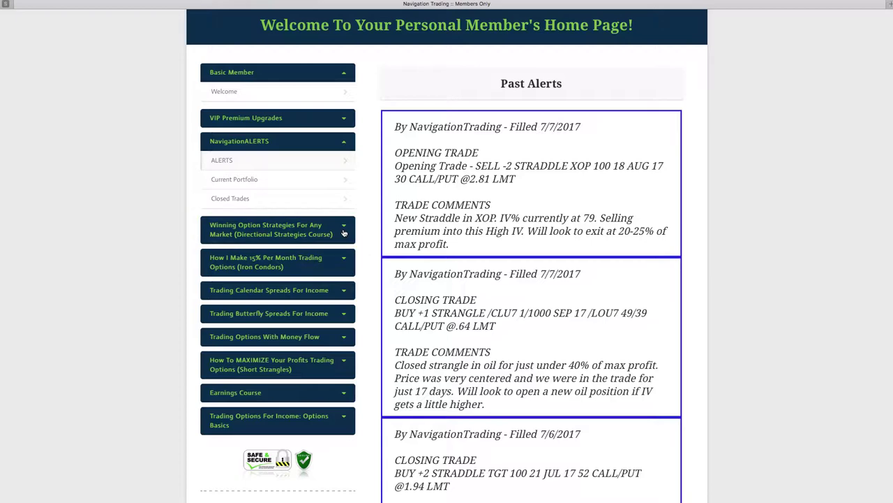
Look through the Past Alerts on the members page down to the closing trades filled on 7/3/2017
{"action": "scroll", "coordinate": [511, 282], "scroll_direction": "down", "scroll_amount": 20}
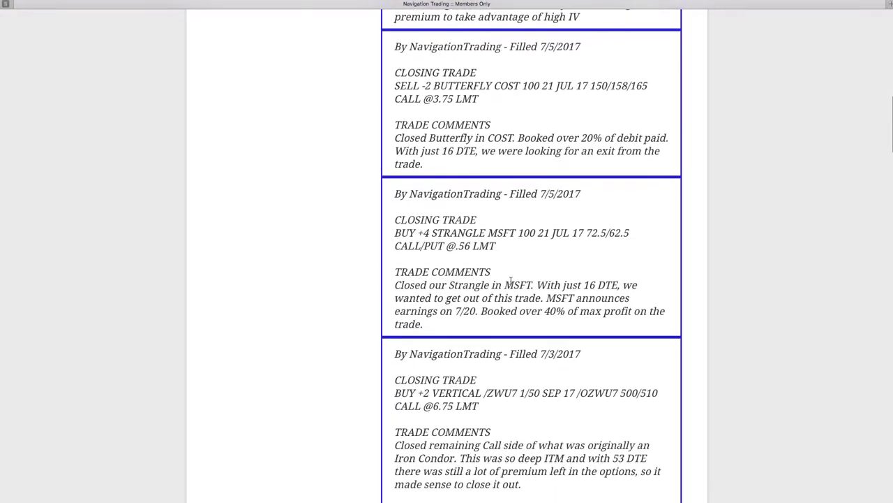
{"action": "scroll", "coordinate": [511, 283], "scroll_direction": "down", "scroll_amount": 3}
{"action": "scroll", "coordinate": [521, 265], "scroll_direction": "up", "scroll_amount": 2}
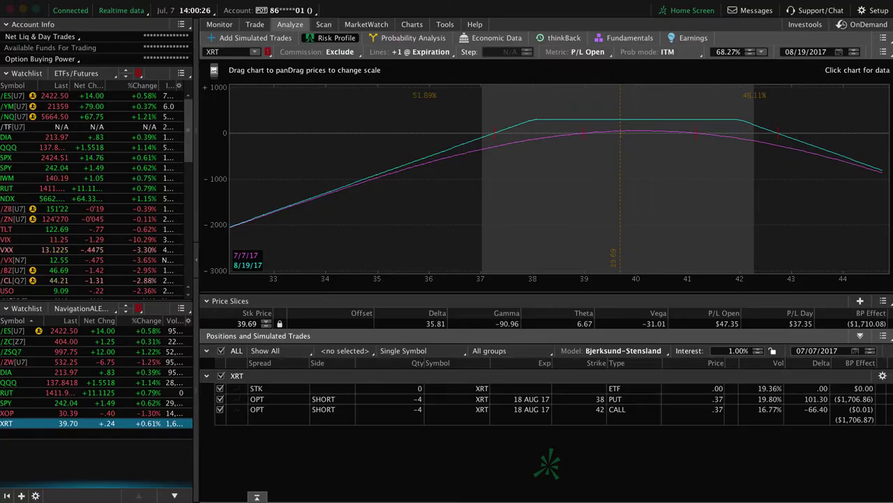
Switch to thinkorswim, load corn (/ZC) from the NavigationALERTS watchlist into the risk profile and reset the analysis page to the system default
{"action": "left_click", "coordinate": [27, 341]}
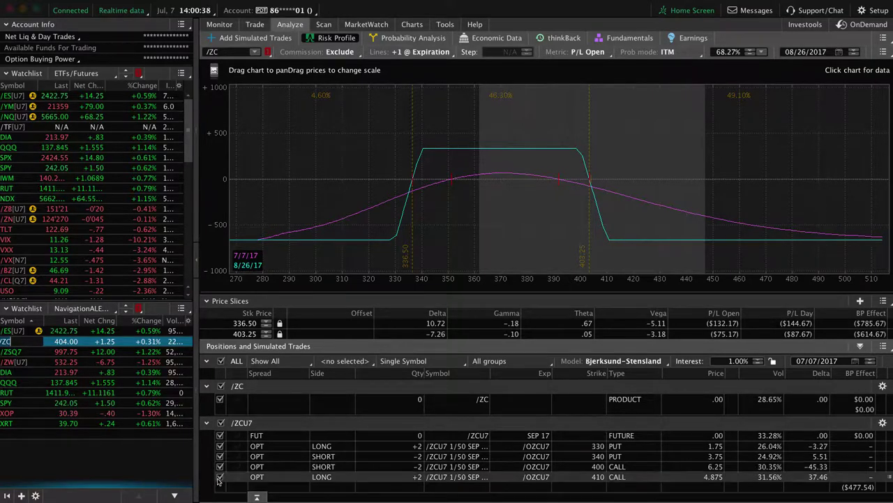
{"action": "left_click", "coordinate": [335, 466]}
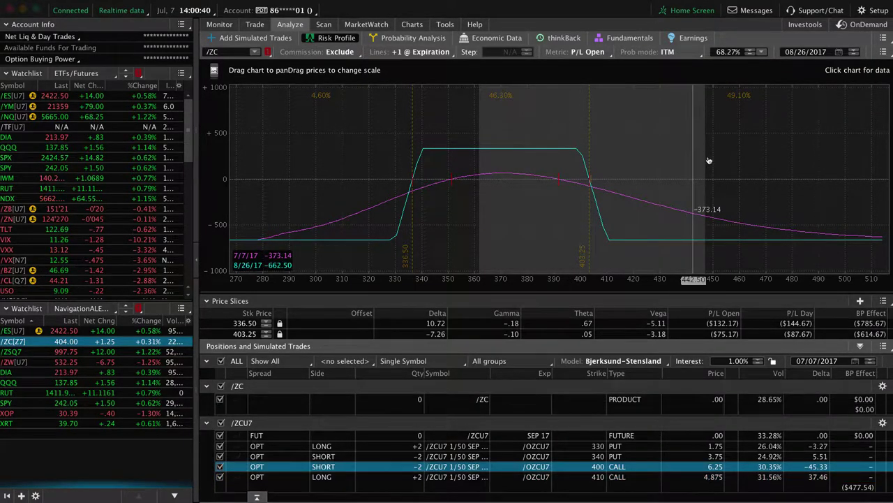
{"action": "left_click", "coordinate": [883, 38]}
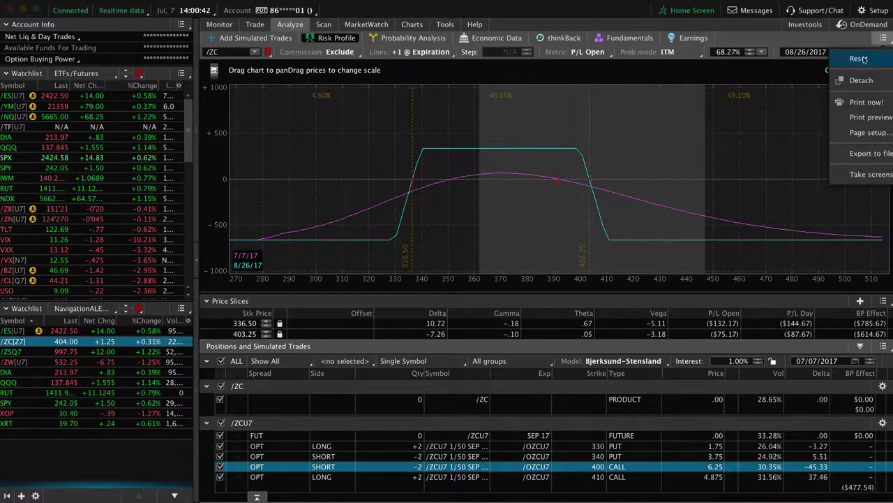
{"action": "left_click", "coordinate": [858, 59]}
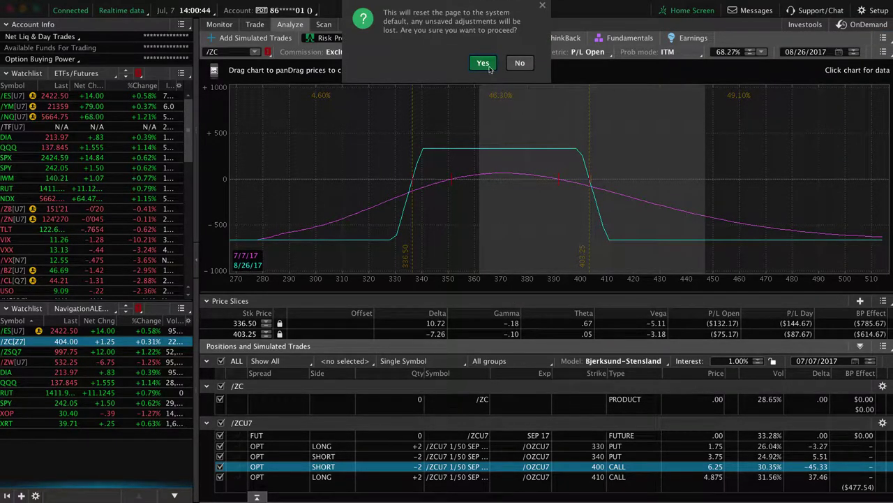
{"action": "left_click", "coordinate": [489, 67]}
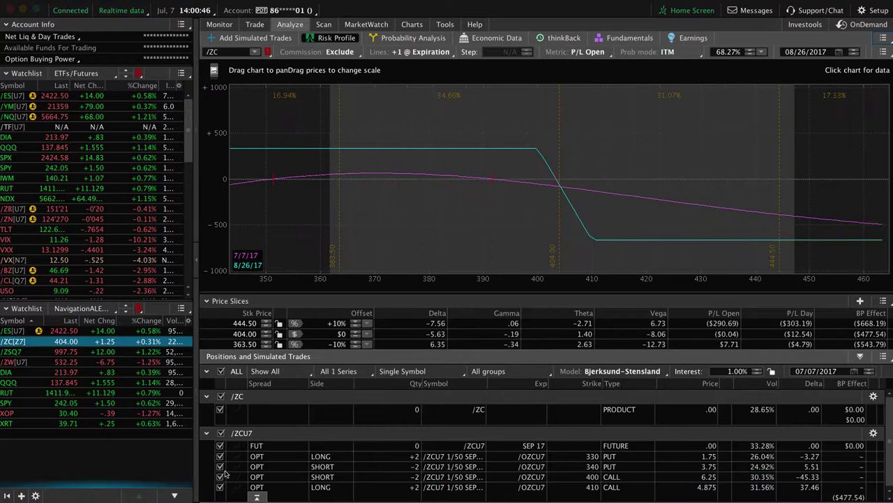
Temporarily exclude the short 400 and long 410 calls from the /ZCU7 risk profile to examine the put side, and include both again
{"action": "left_click", "coordinate": [220, 486]}
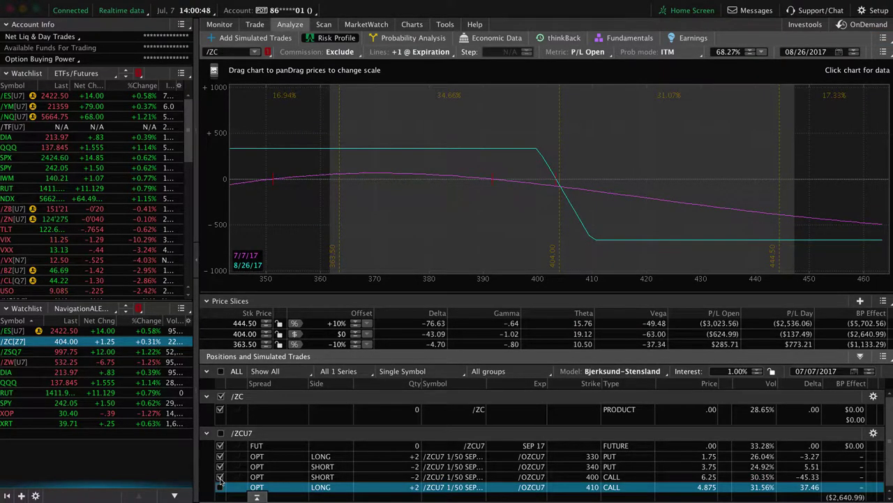
{"action": "left_click", "coordinate": [220, 478]}
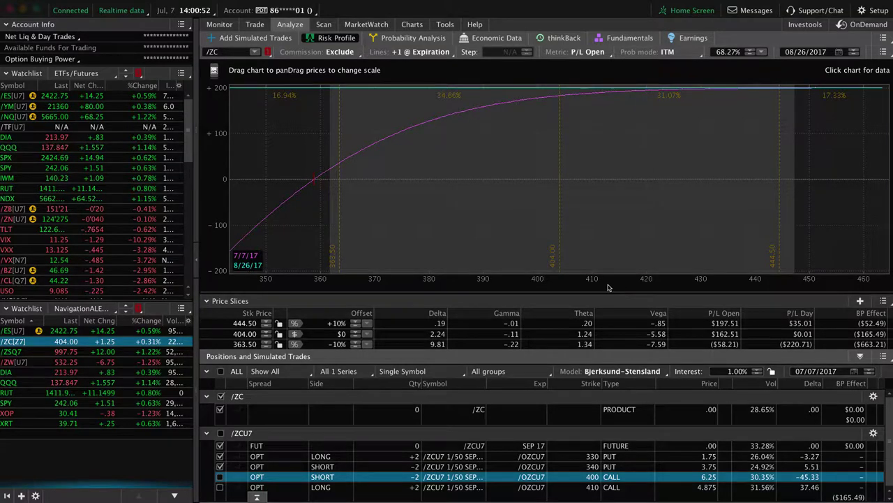
{"action": "left_click_drag", "start_coordinate": [608, 287], "coordinate": [513, 281]}
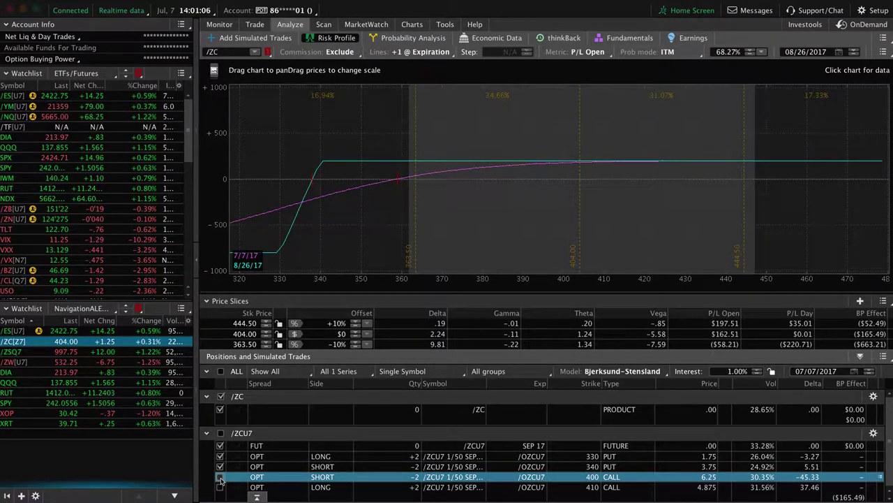
{"action": "left_click", "coordinate": [219, 477]}
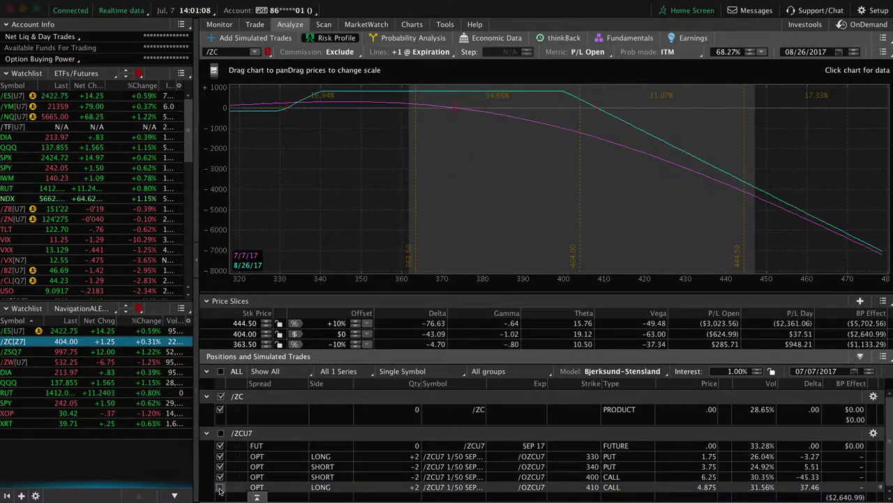
{"action": "left_click", "coordinate": [220, 488]}
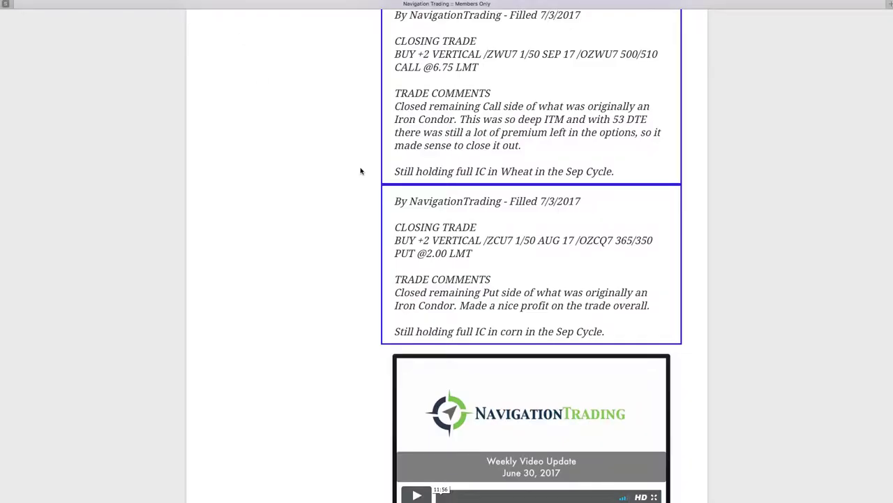
Examine the wheat (/ZW) risk profile in thinkorswim and its daily price chart with the IV indicator, and return to the risk profile
{"action": "scroll", "coordinate": [367, 171], "scroll_direction": "up", "scroll_amount": 2}
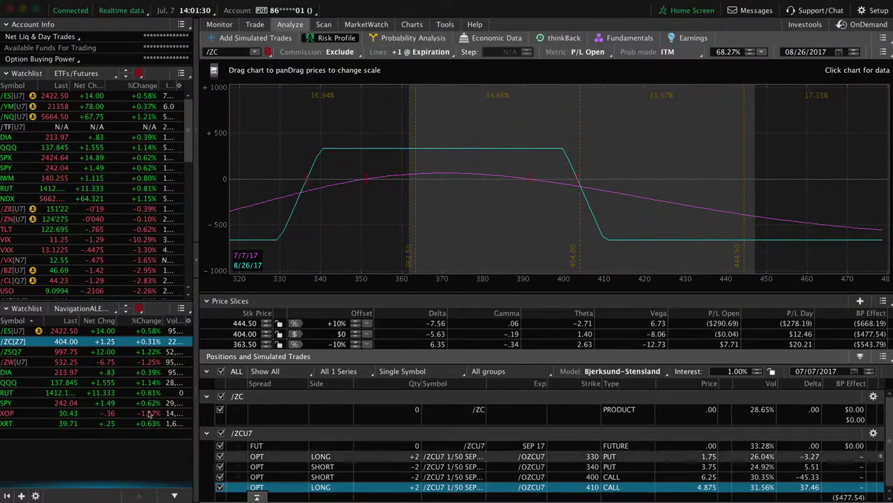
{"action": "left_click", "coordinate": [28, 361]}
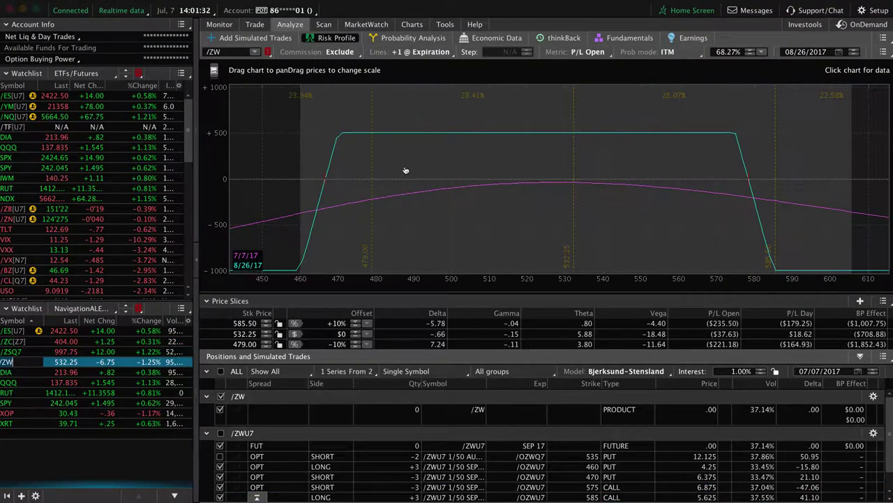
{"action": "left_click", "coordinate": [412, 24]}
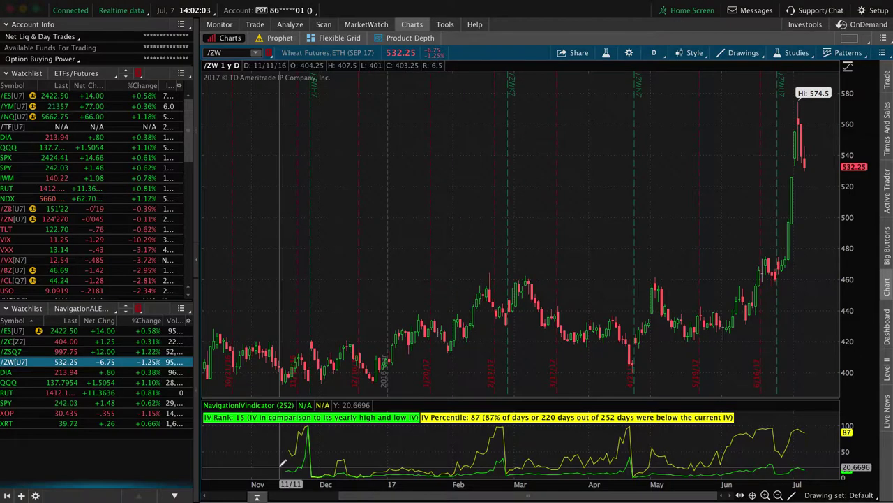
{"action": "mouse_move", "coordinate": [289, 23]}
{"action": "left_click", "coordinate": [258, 78]}
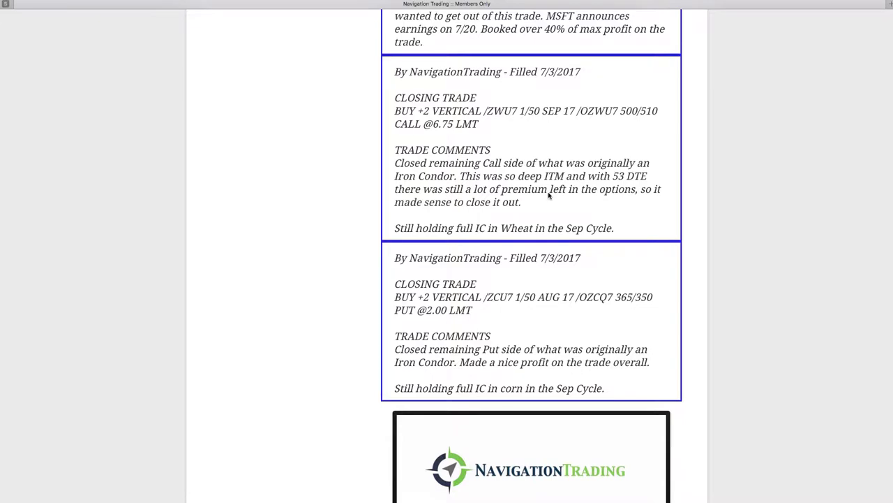
Review the MSFT, COST and XRT alerts on the members page and show the XRT risk profile in thinkorswim
{"action": "scroll", "coordinate": [579, 200], "scroll_direction": "up", "scroll_amount": 5}
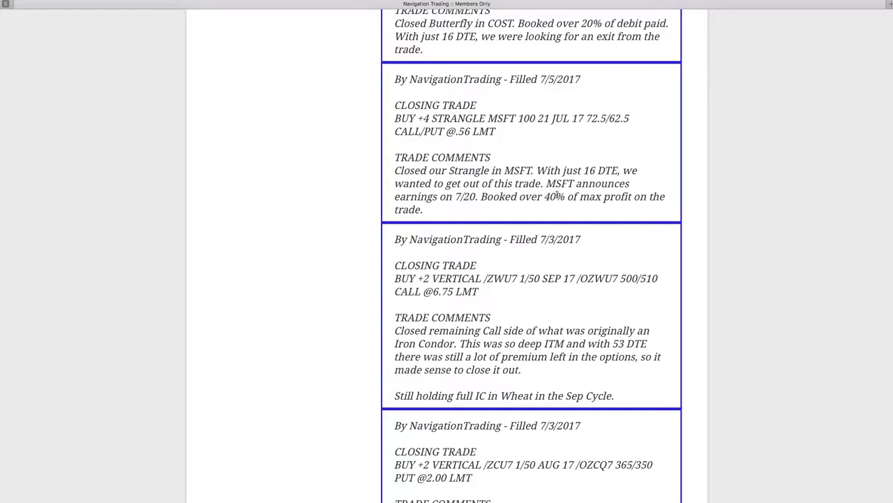
{"action": "scroll", "coordinate": [554, 193], "scroll_direction": "up", "scroll_amount": 3}
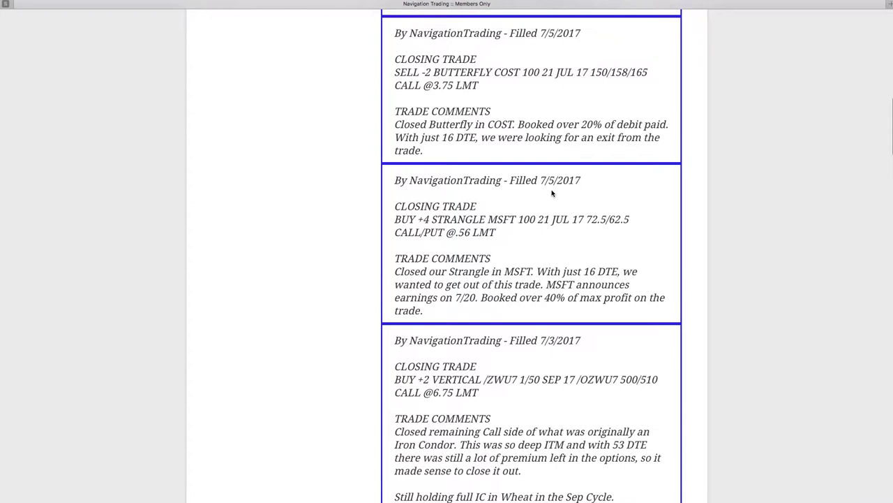
{"action": "scroll", "coordinate": [553, 182], "scroll_direction": "up", "scroll_amount": 2}
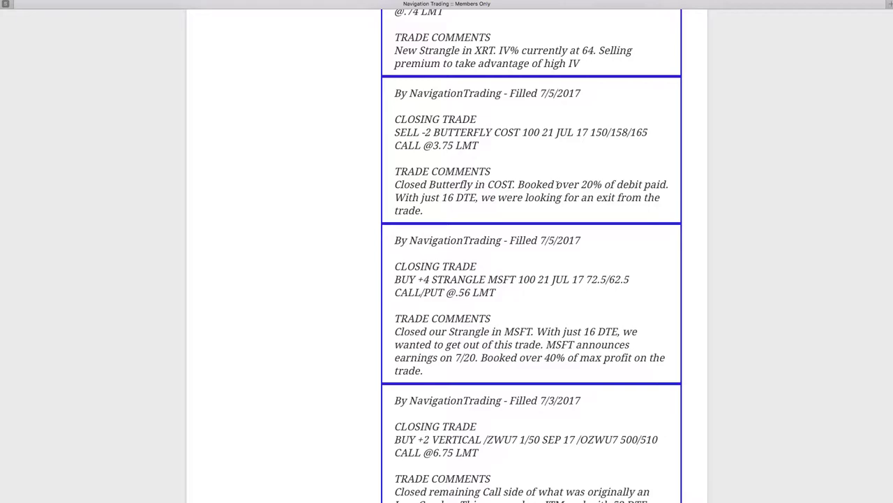
{"action": "scroll", "coordinate": [557, 183], "scroll_direction": "up", "scroll_amount": 5}
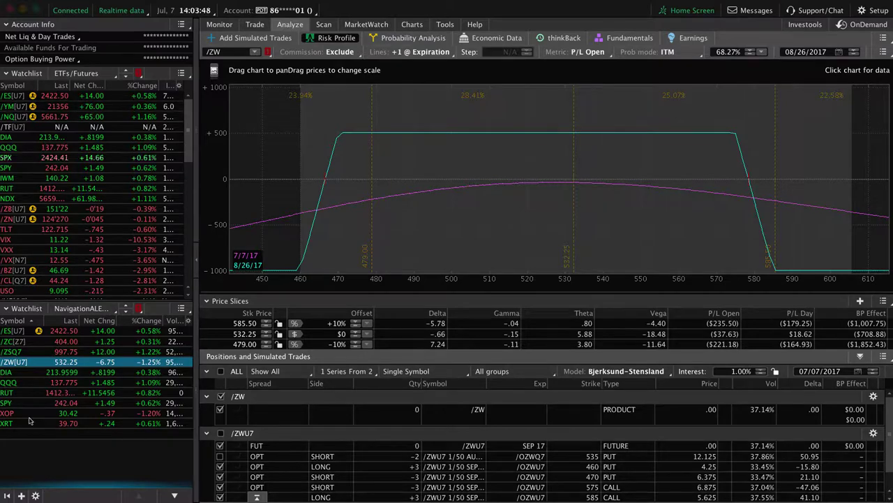
{"action": "left_click", "coordinate": [12, 423]}
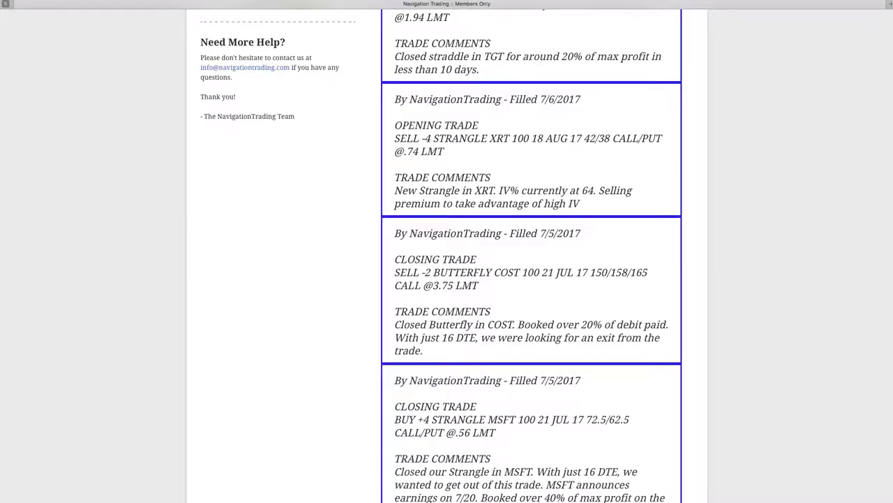
Review the TGT, oil and XOP alerts on the members page and show the XOP risk profile in thinkorswim
{"action": "scroll", "coordinate": [543, 152], "scroll_direction": "up", "scroll_amount": 2}
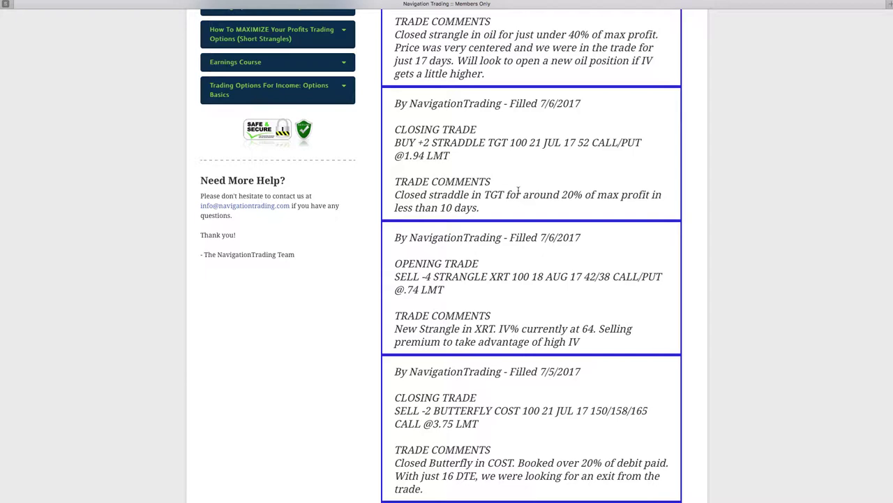
{"action": "scroll", "coordinate": [534, 182], "scroll_direction": "up", "scroll_amount": 5}
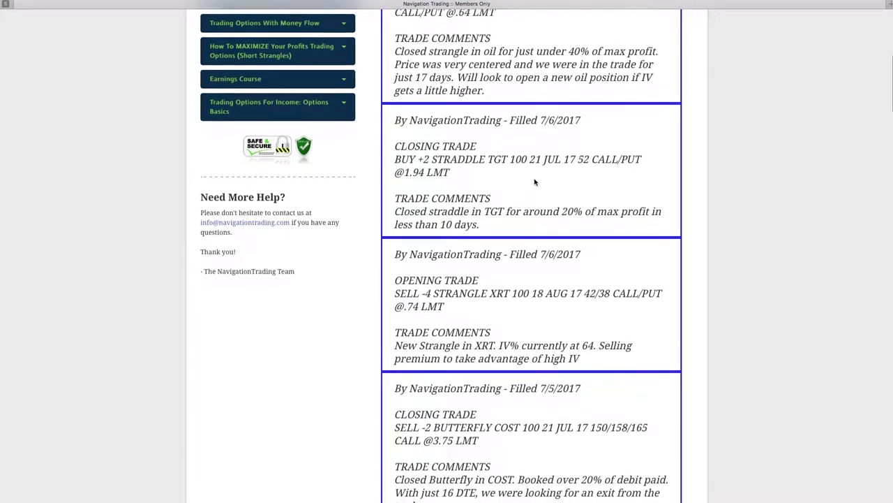
{"action": "scroll", "coordinate": [534, 180], "scroll_direction": "up", "scroll_amount": 1}
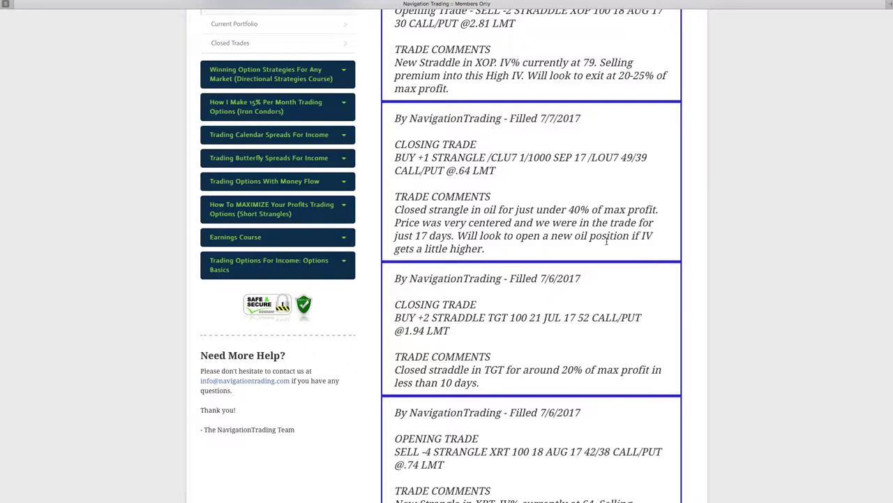
{"action": "scroll", "coordinate": [607, 241], "scroll_direction": "up", "scroll_amount": 4}
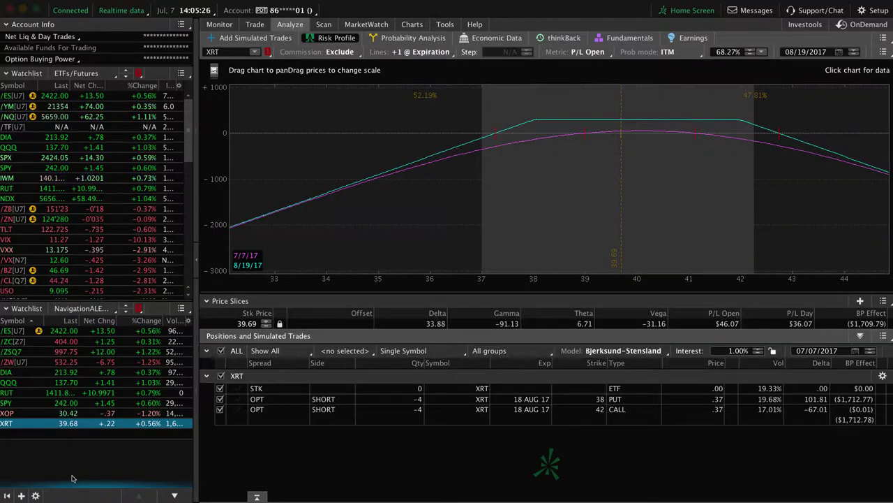
{"action": "left_click", "coordinate": [28, 414]}
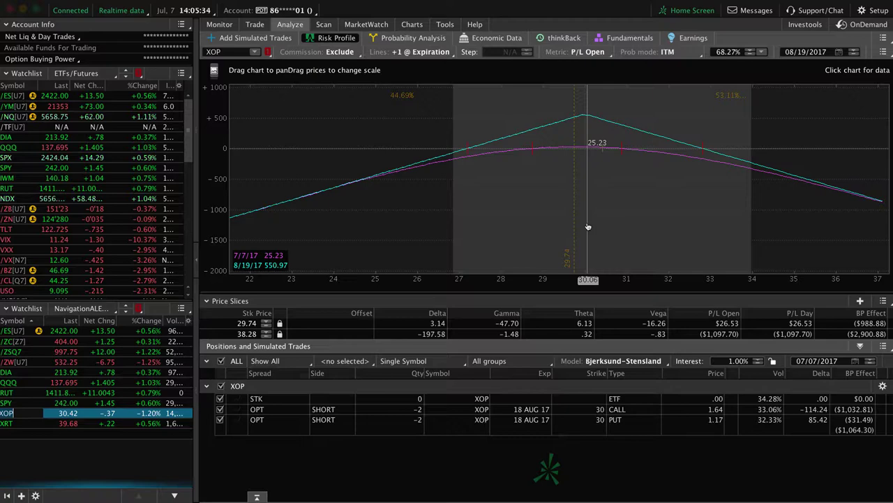
Limit the /ES risk profile to the short 2430 and long 2460 July puts, excluding the 2385 put, and narrow the chart's price range
{"action": "left_click", "coordinate": [21, 332]}
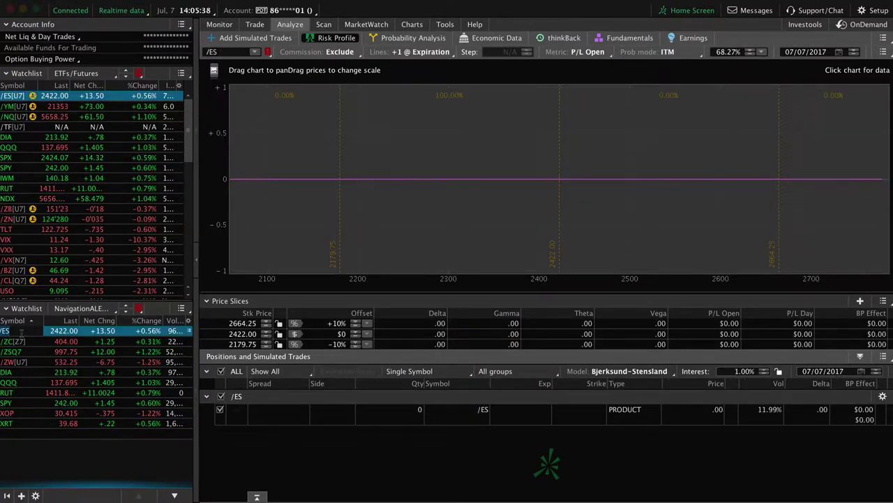
{"action": "left_click", "coordinate": [22, 331]}
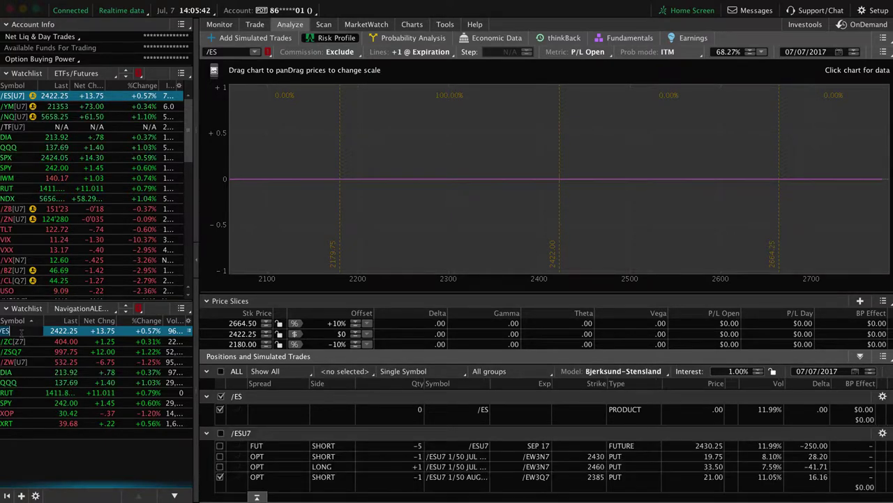
{"action": "left_click", "coordinate": [220, 477]}
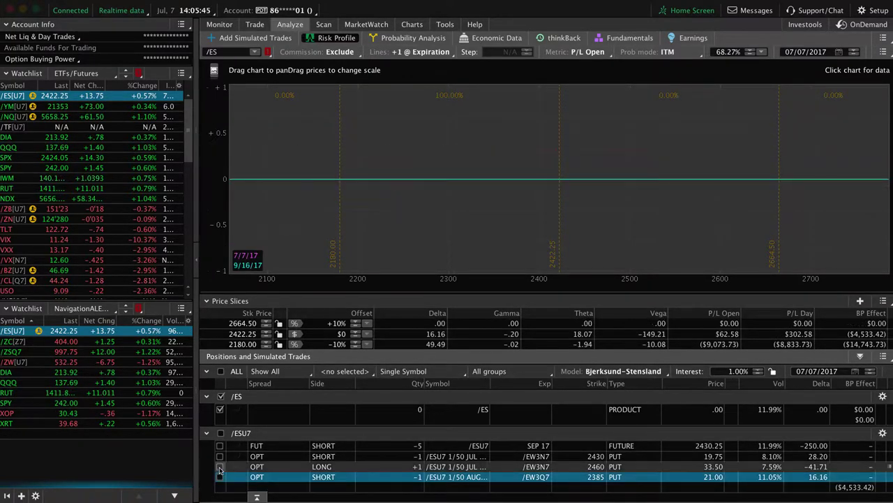
{"action": "left_click", "coordinate": [220, 466]}
{"action": "left_click", "coordinate": [220, 457]}
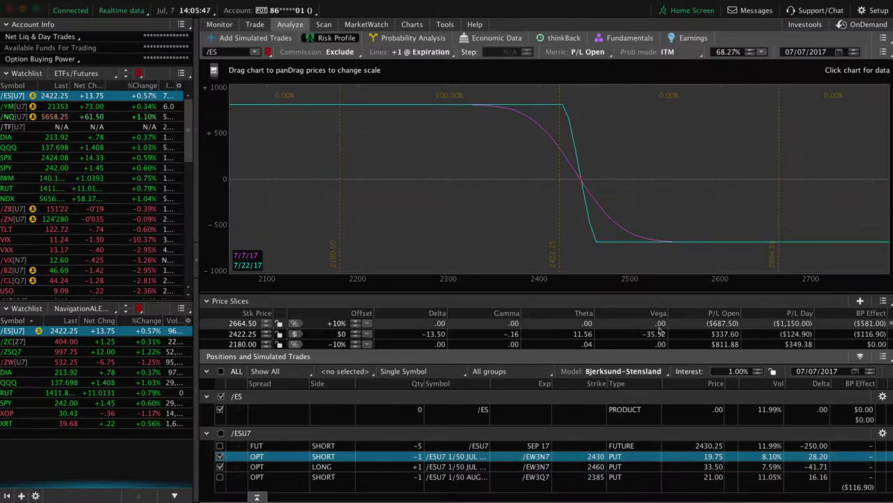
{"action": "left_click_drag", "start_coordinate": [738, 275], "coordinate": [530, 244]}
{"action": "left_click", "coordinate": [607, 241]}
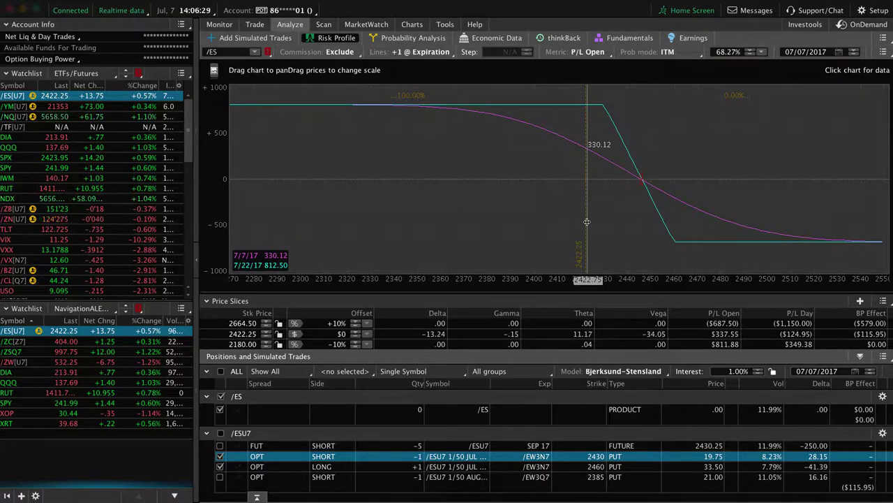
Examine the risk profiles of the /ZC, /ZSQ7, /ZW and DIA positions one after another
{"action": "left_click", "coordinate": [14, 341]}
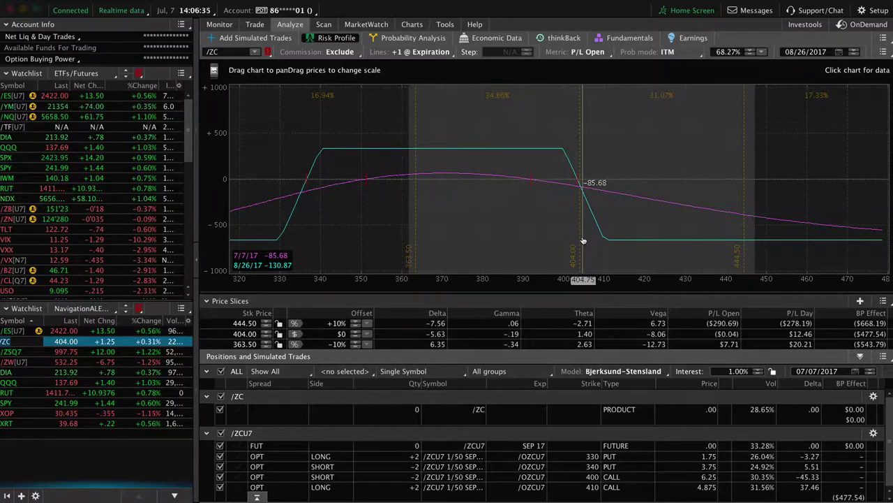
{"action": "left_click", "coordinate": [148, 353]}
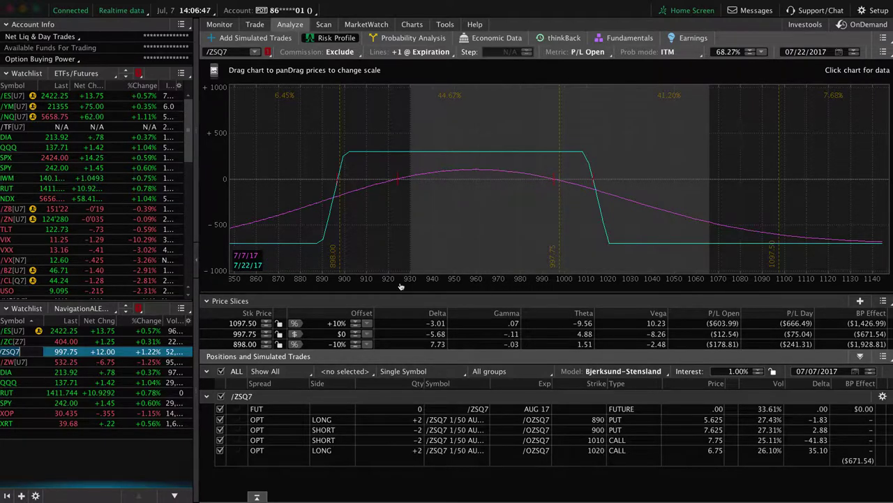
{"action": "left_click", "coordinate": [31, 362]}
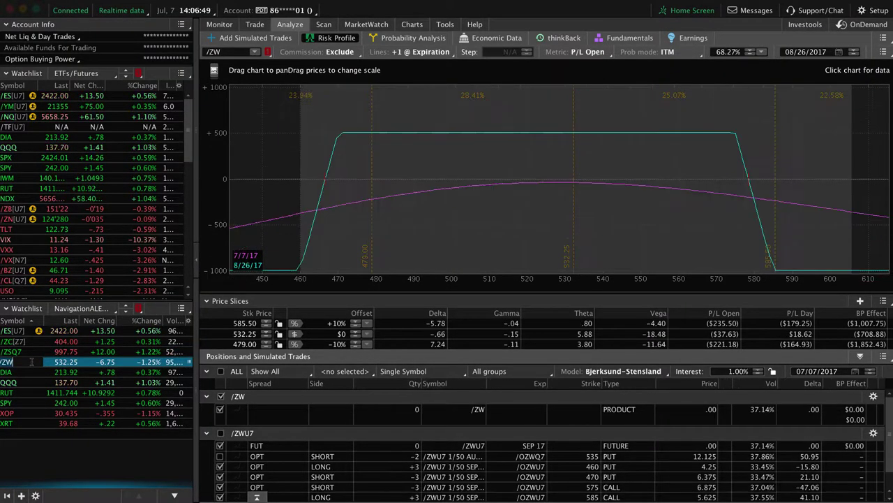
{"action": "left_click", "coordinate": [29, 372]}
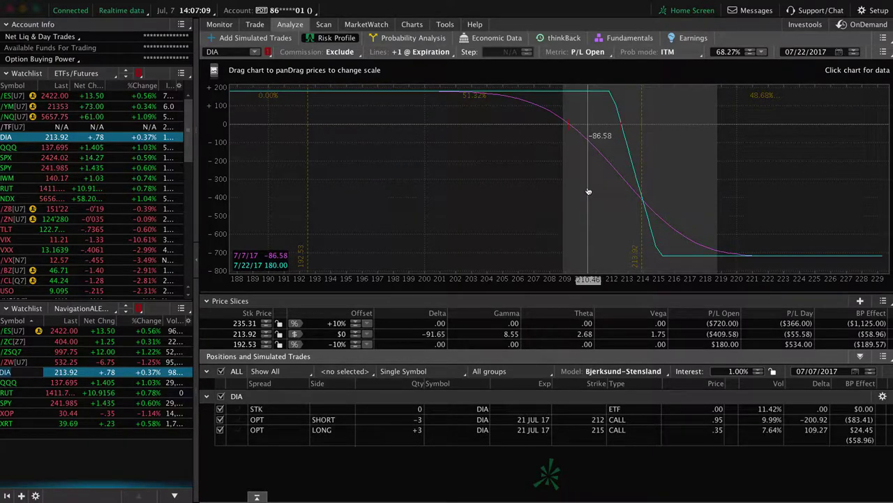
Examine the QQQ position's risk profile, check the QQQ daily price chart, and return to the risk profile
{"action": "left_click", "coordinate": [21, 382]}
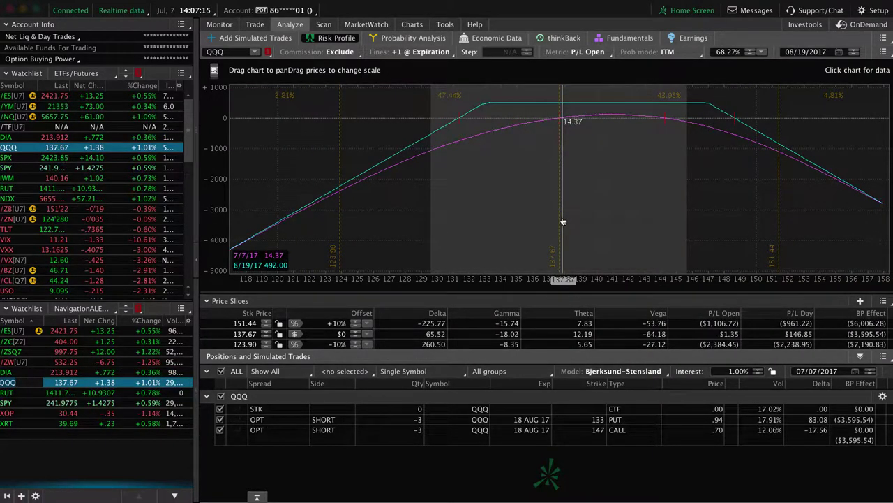
{"action": "left_click", "coordinate": [412, 26]}
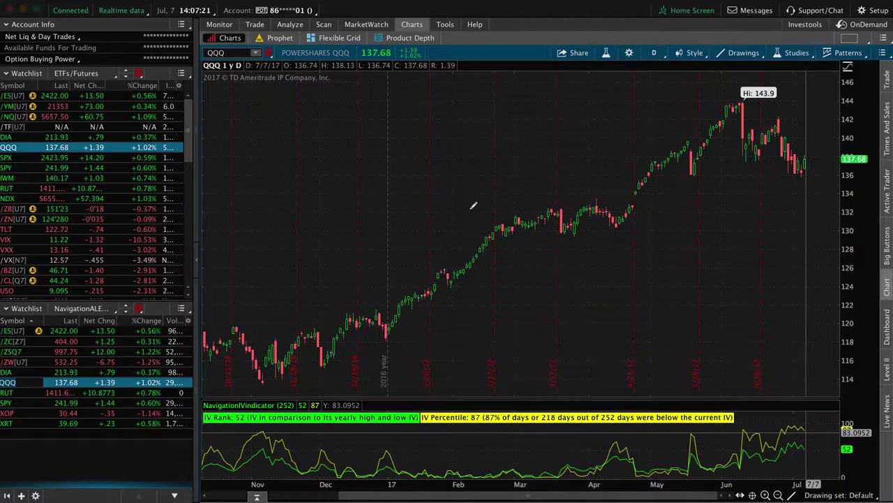
{"action": "left_click", "coordinate": [290, 28]}
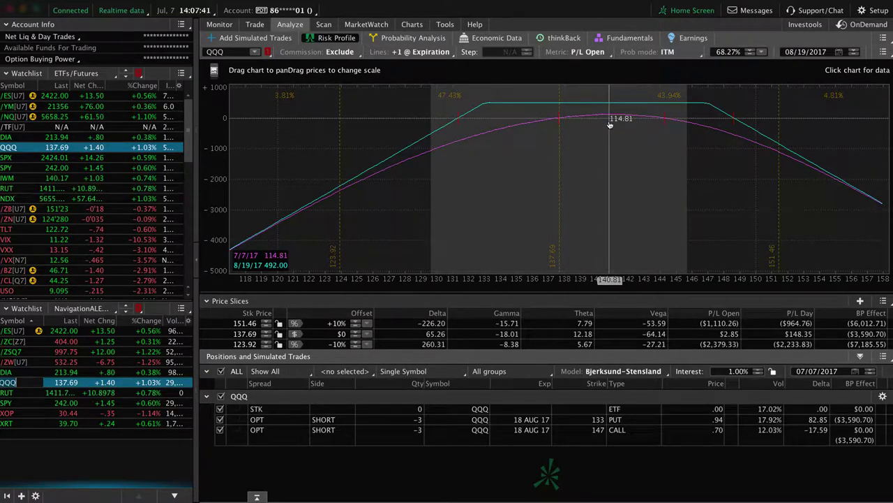
Show the RUT calendar position's risk profile and stretch the chart's price axis around the 1400 strike
{"action": "left_click", "coordinate": [14, 394]}
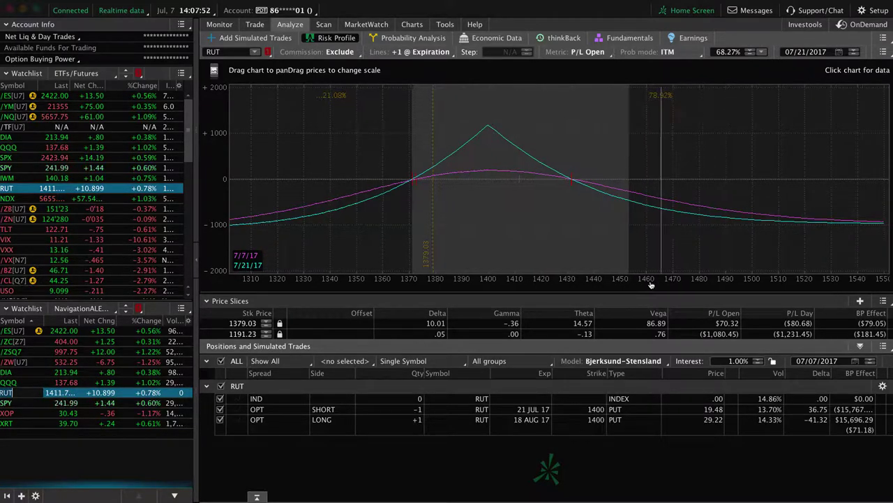
{"action": "scroll", "coordinate": [656, 220], "scroll_direction": "down", "scroll_amount": 3}
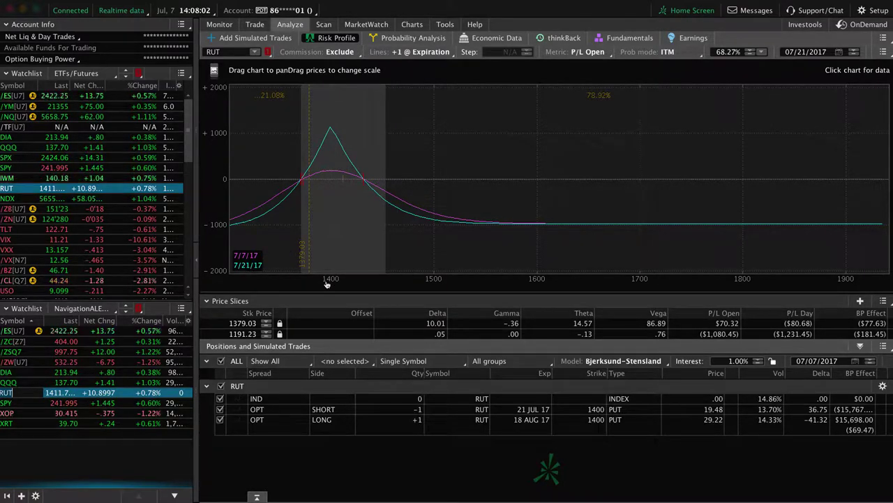
{"action": "left_click_drag", "start_coordinate": [342, 283], "coordinate": [532, 288]}
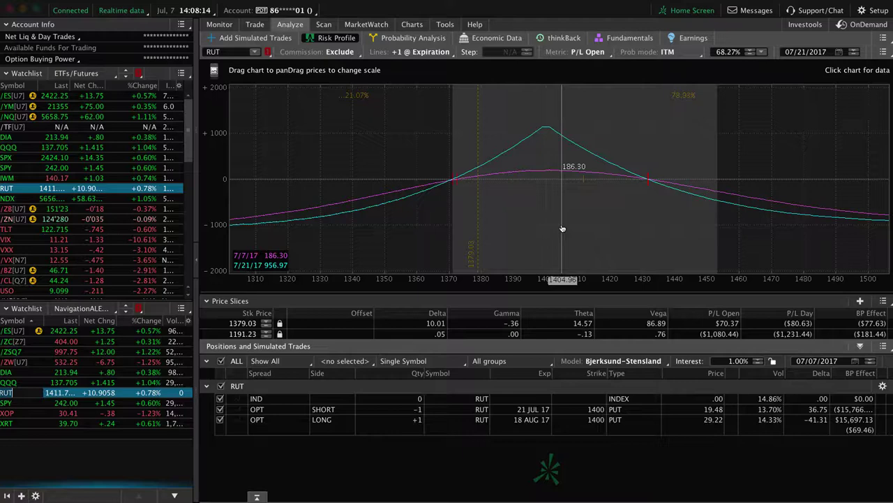
Examine the SPY risk profile with a price slice at about 230.45, and show the XOP and XRT risk profiles
{"action": "left_click", "coordinate": [19, 403]}
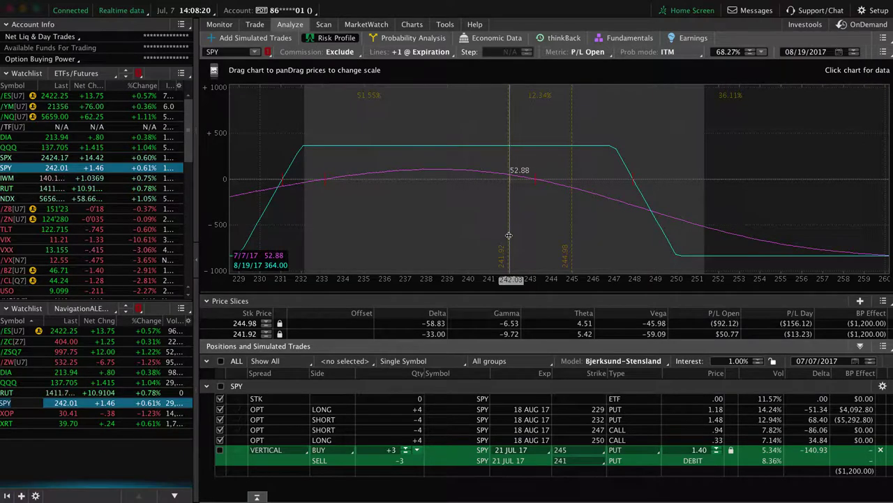
{"action": "left_click", "coordinate": [269, 232]}
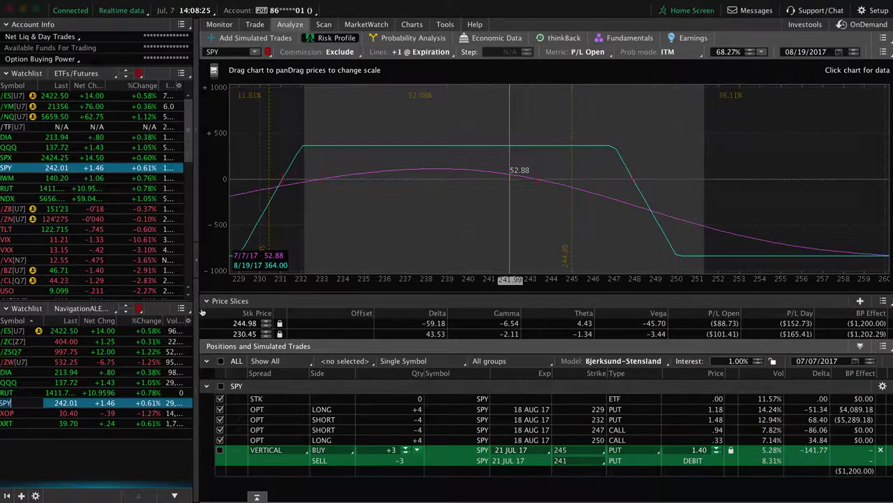
{"action": "left_click", "coordinate": [28, 412]}
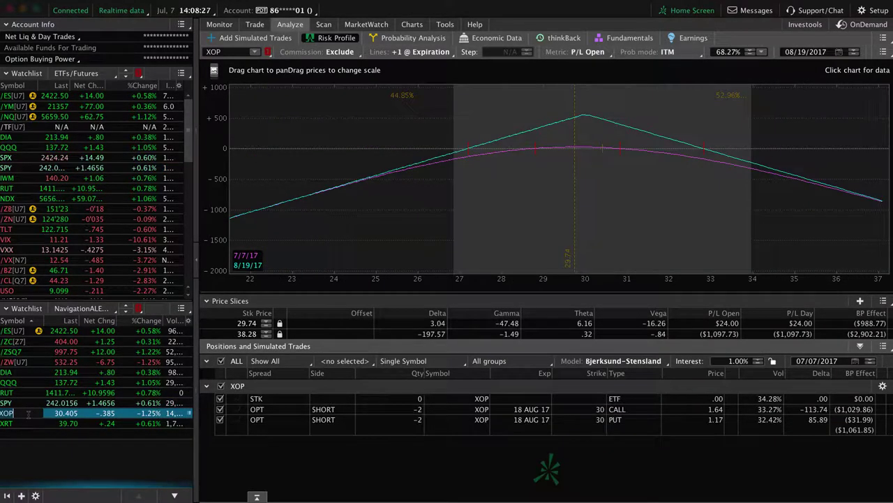
{"action": "left_click", "coordinate": [24, 423]}
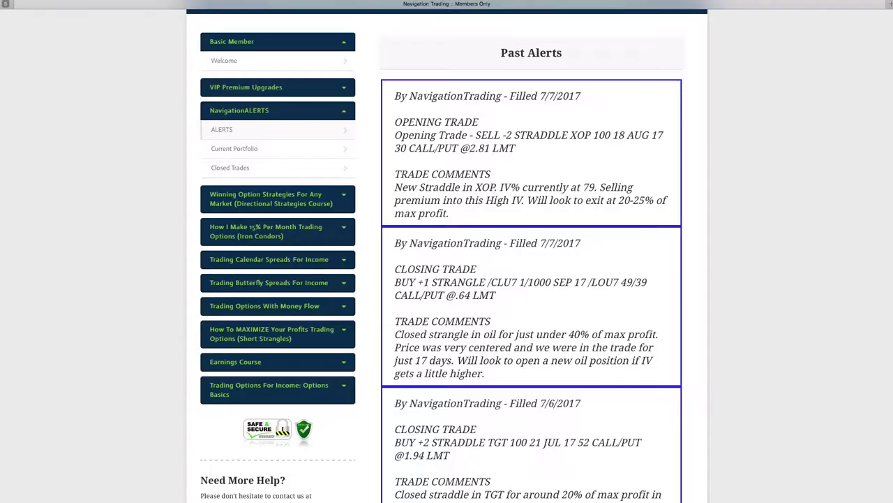
Open the closed trades on the NavigationTrading members page and review the crude oil, TGT, COST and MSFT results
{"action": "scroll", "coordinate": [561, 157], "scroll_direction": "up", "scroll_amount": 3}
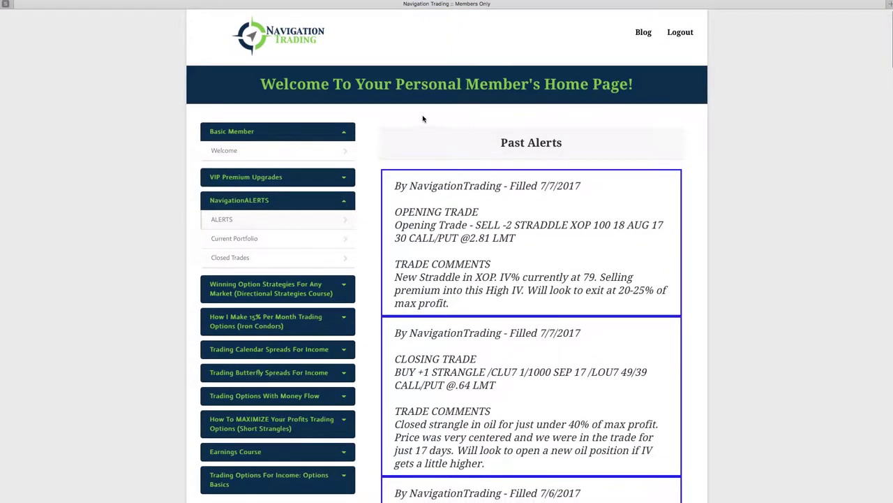
{"action": "left_click", "coordinate": [227, 258]}
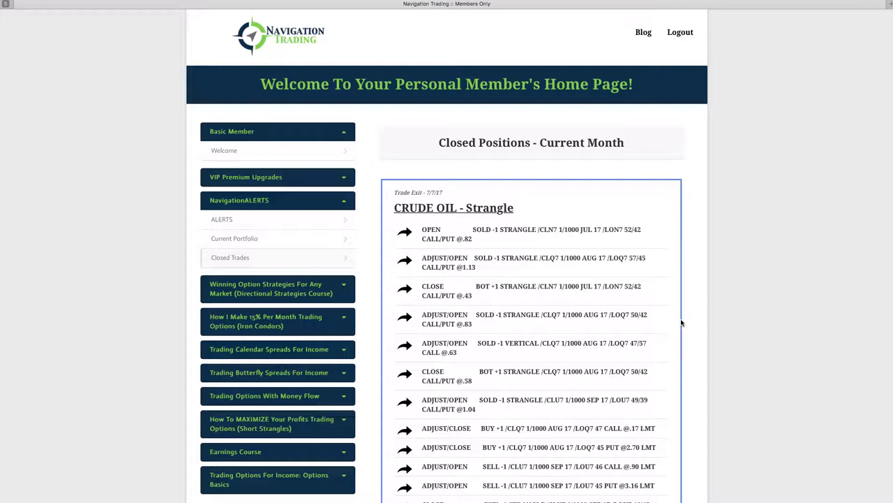
{"action": "scroll", "coordinate": [700, 330], "scroll_direction": "down", "scroll_amount": 3}
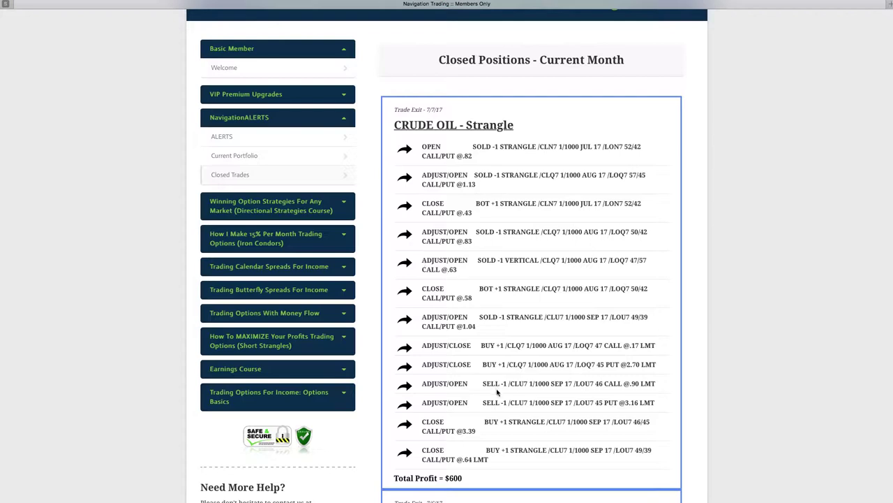
{"action": "scroll", "coordinate": [497, 393], "scroll_direction": "down", "scroll_amount": 1}
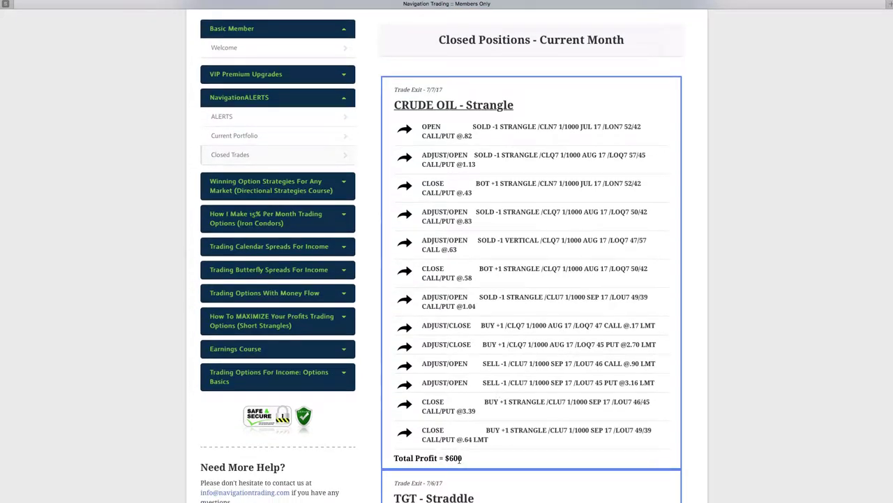
{"action": "scroll", "coordinate": [503, 450], "scroll_direction": "down", "scroll_amount": 4}
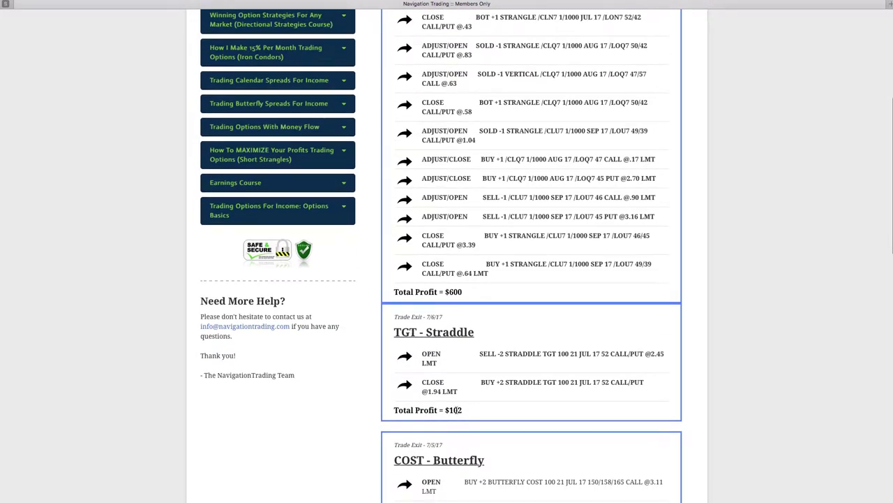
{"action": "scroll", "coordinate": [461, 411], "scroll_direction": "down", "scroll_amount": 4}
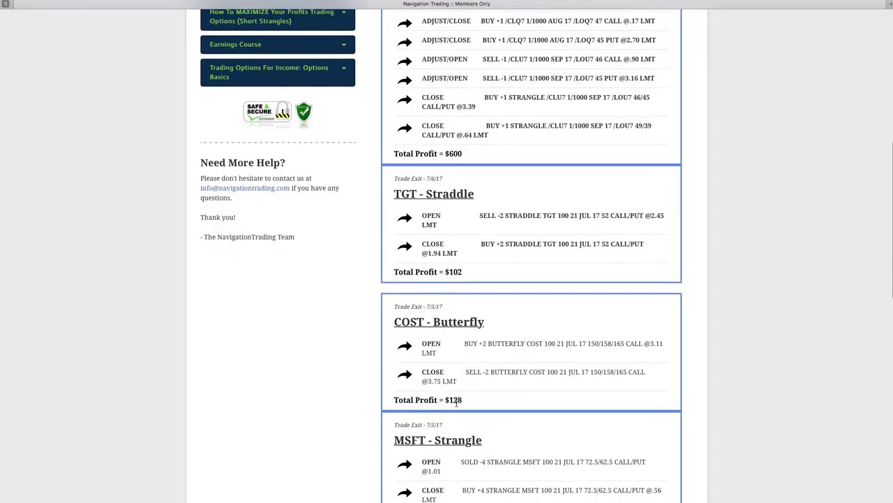
{"action": "scroll", "coordinate": [482, 397], "scroll_direction": "down", "scroll_amount": 2}
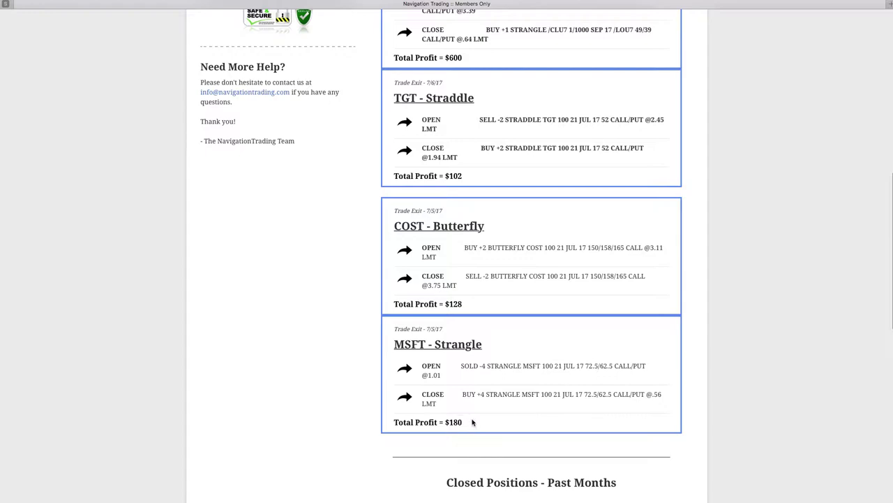
{"action": "scroll", "coordinate": [469, 423], "scroll_direction": "down", "scroll_amount": 1}
Look over the current month's closed positions again, including the section with past months' closed positions
{"action": "scroll", "coordinate": [472, 422], "scroll_direction": "up", "scroll_amount": 10}
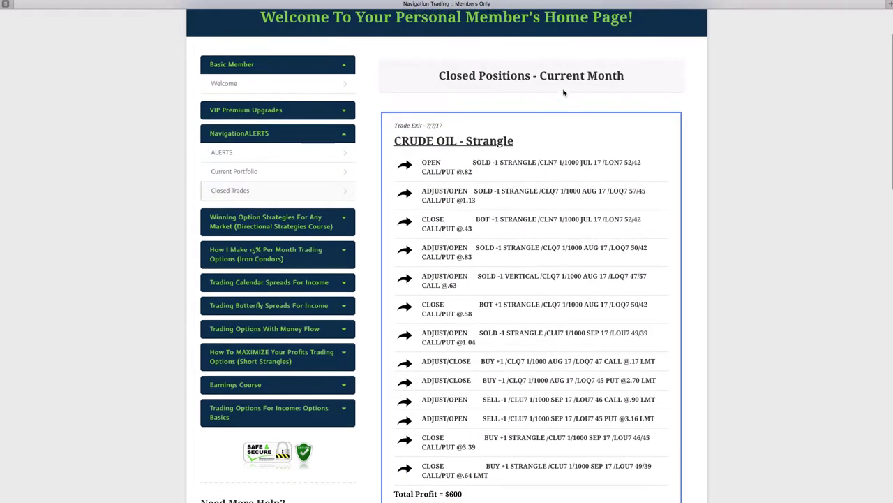
{"action": "scroll", "coordinate": [493, 276], "scroll_direction": "down", "scroll_amount": 15}
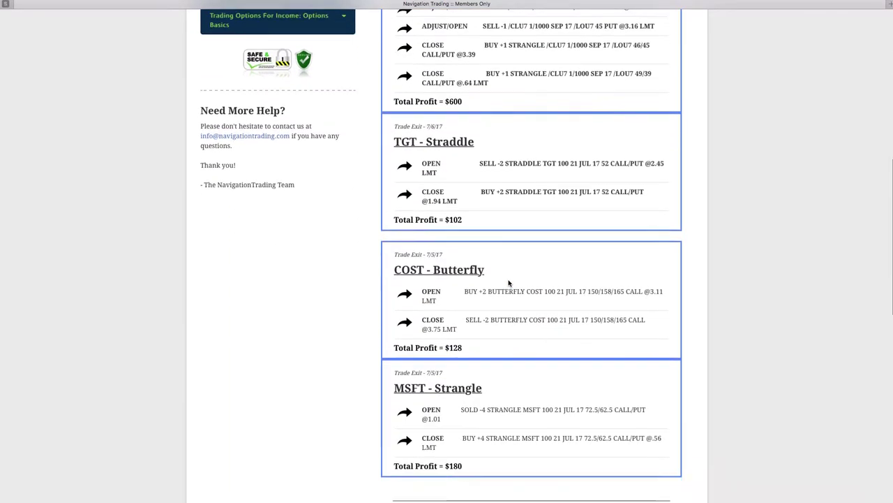
{"action": "scroll", "coordinate": [502, 276], "scroll_direction": "up", "scroll_amount": 2}
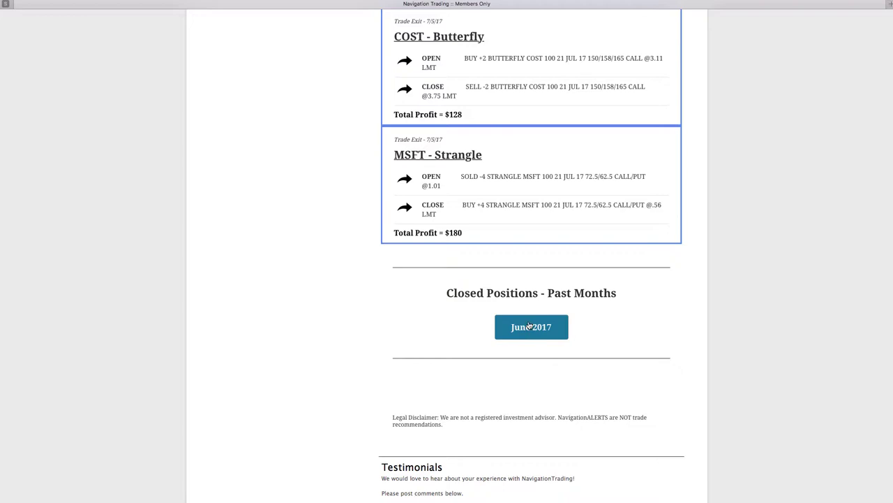
{"action": "scroll", "coordinate": [552, 288], "scroll_direction": "up", "scroll_amount": 5}
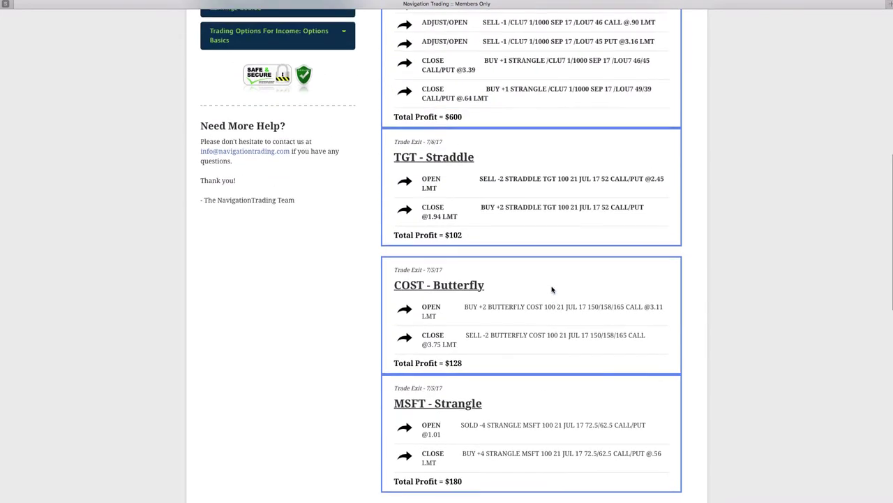
{"action": "scroll", "coordinate": [551, 289], "scroll_direction": "up", "scroll_amount": 4}
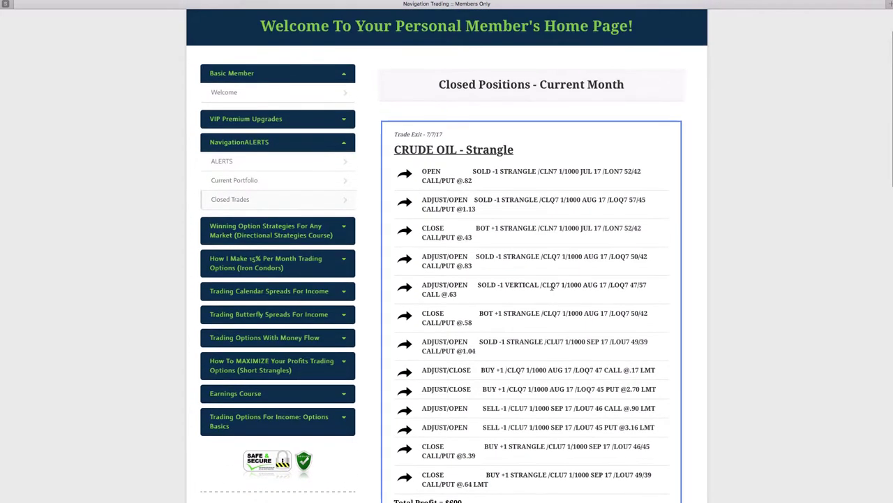
{"action": "scroll", "coordinate": [551, 289], "scroll_direction": "down", "scroll_amount": 3}
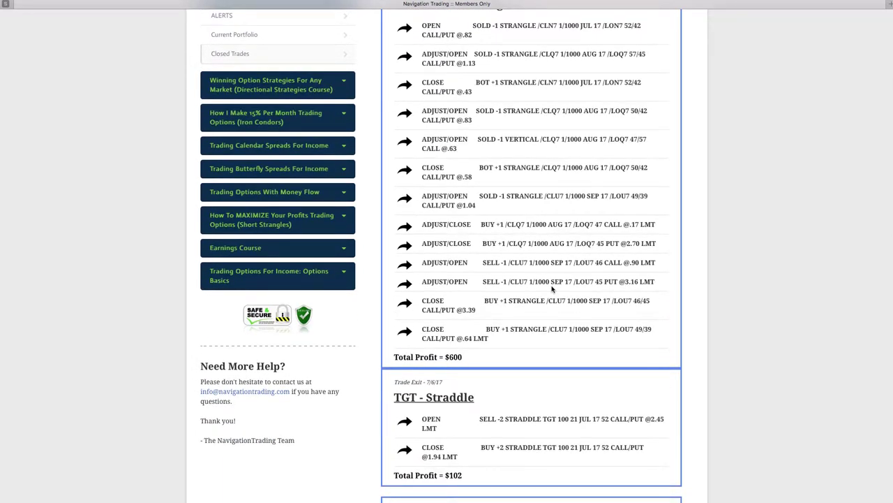
{"action": "scroll", "coordinate": [550, 289], "scroll_direction": "up", "scroll_amount": 2}
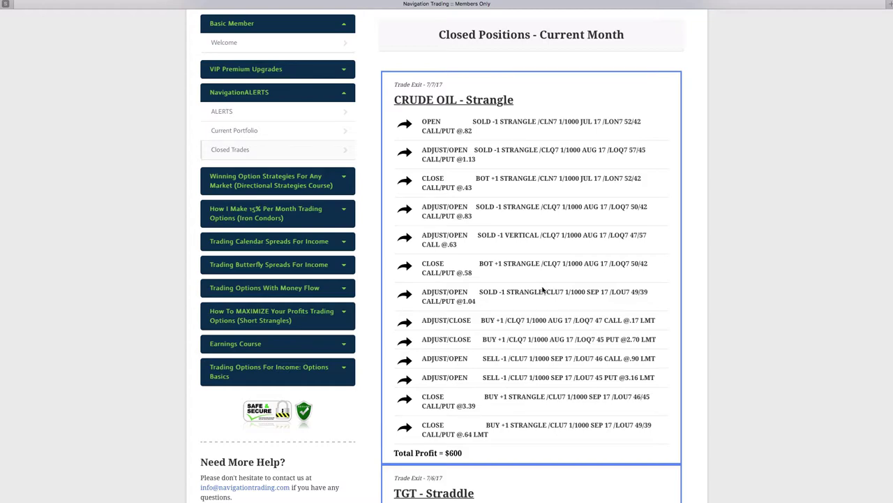
View the Testimonials form at the end of the closed trades page and return to the start of the page
{"action": "scroll", "coordinate": [552, 289], "scroll_direction": "down", "scroll_amount": 15}
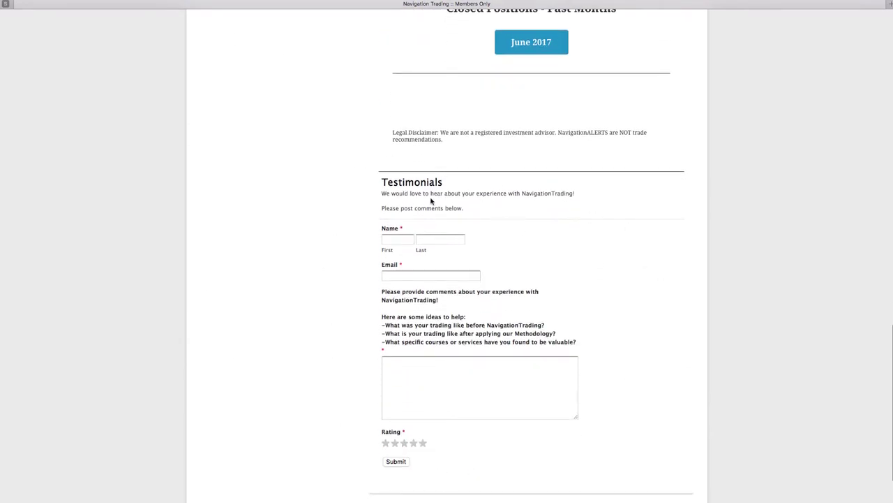
{"action": "mouse_move", "coordinate": [462, 279]}
{"action": "scroll", "coordinate": [451, 202], "scroll_direction": "up", "scroll_amount": 15}
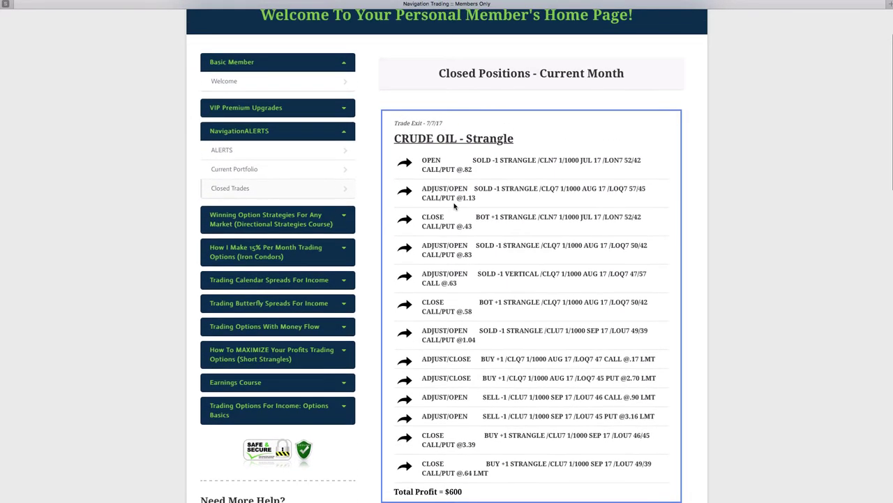
{"action": "scroll", "coordinate": [674, 211], "scroll_direction": "up", "scroll_amount": 3}
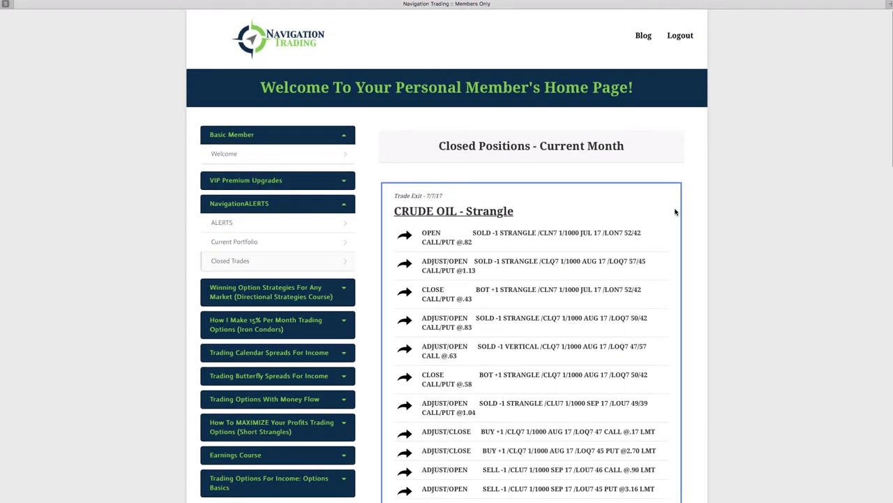